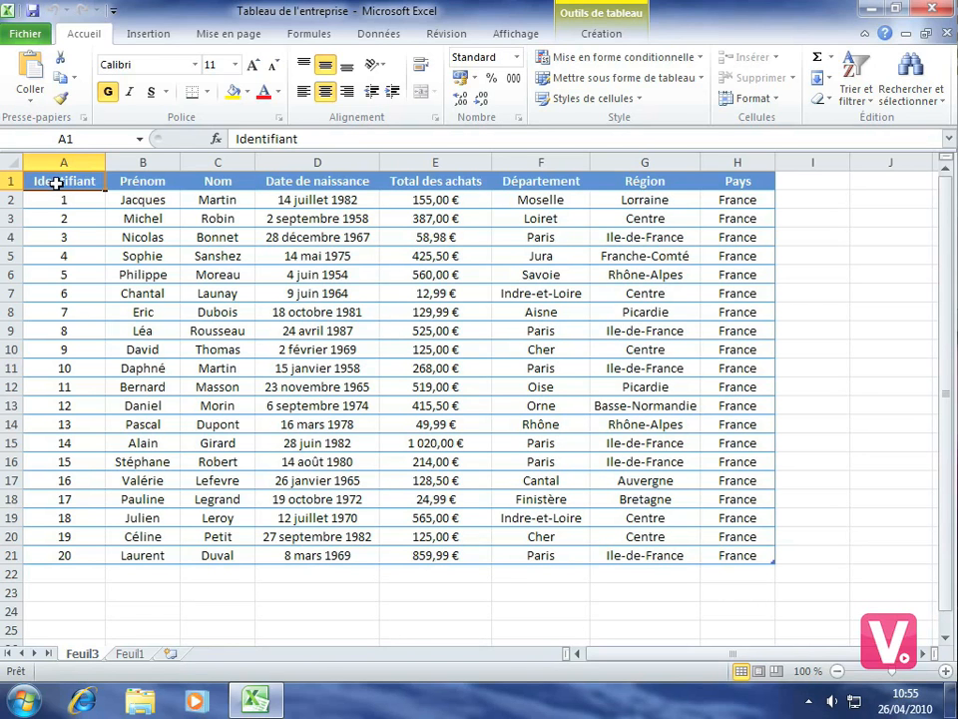
Copy the cell range A1:C6 from the table on sheet Feuil3
left_click_drag(60, 181, 201, 274)
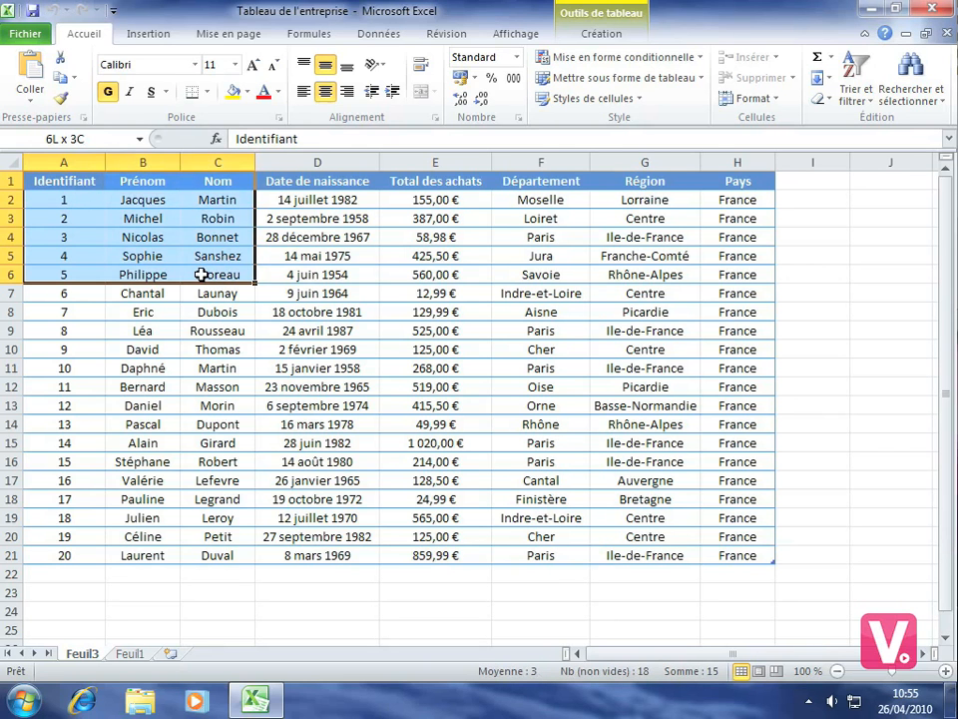
left_click_drag(202, 274, 201, 274)
left_click(60, 78)
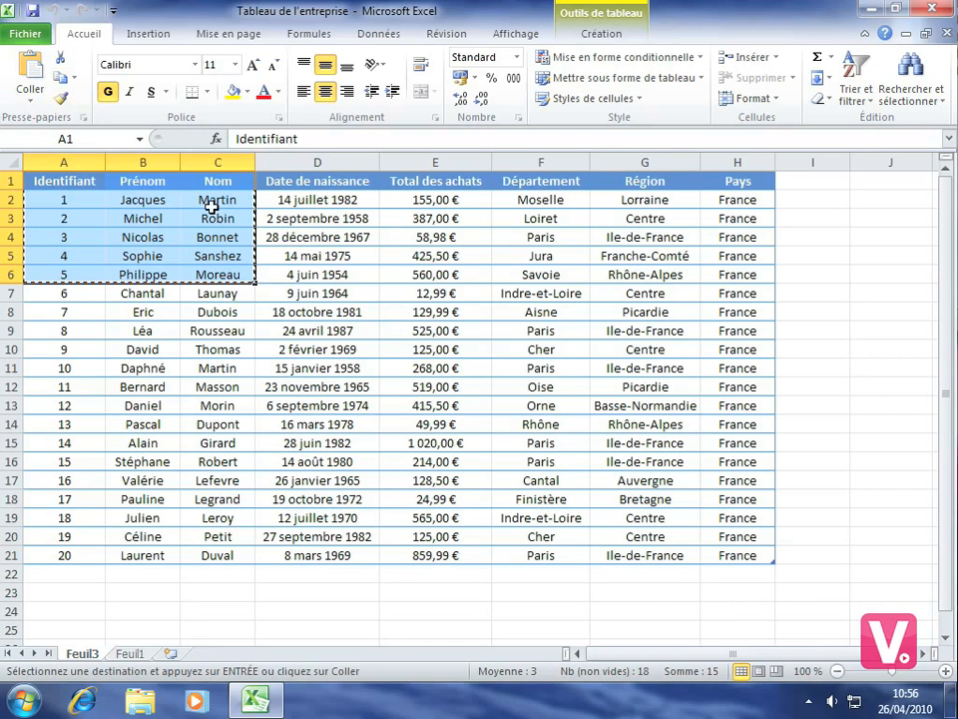
left_click(325, 330)
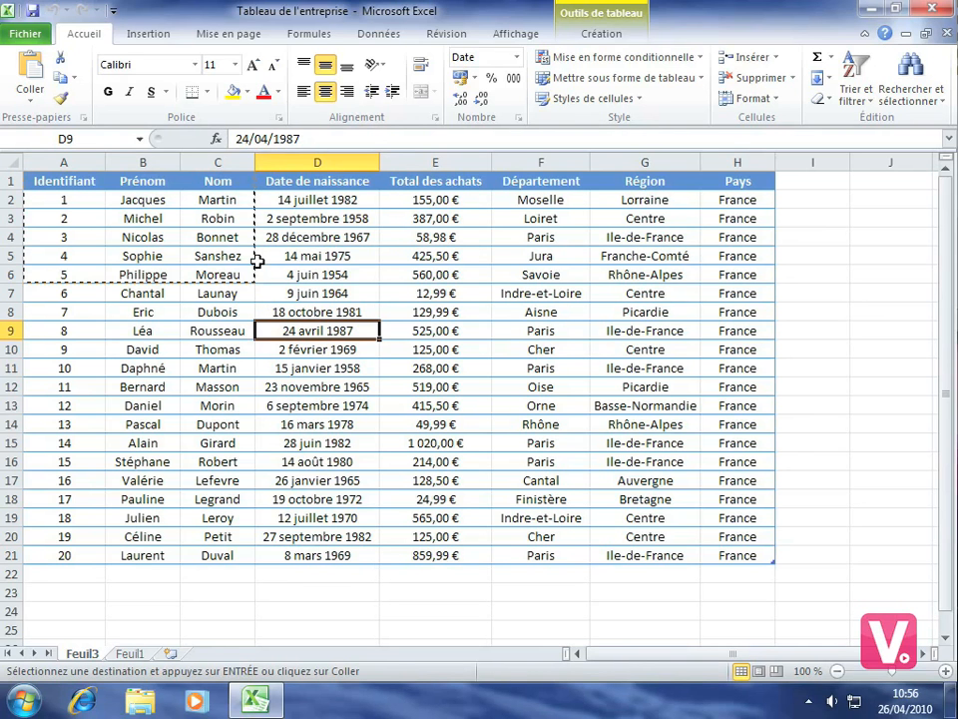
Create a new blank workbook and paste the copied range at cell A1 with its formatting
left_click(30, 38)
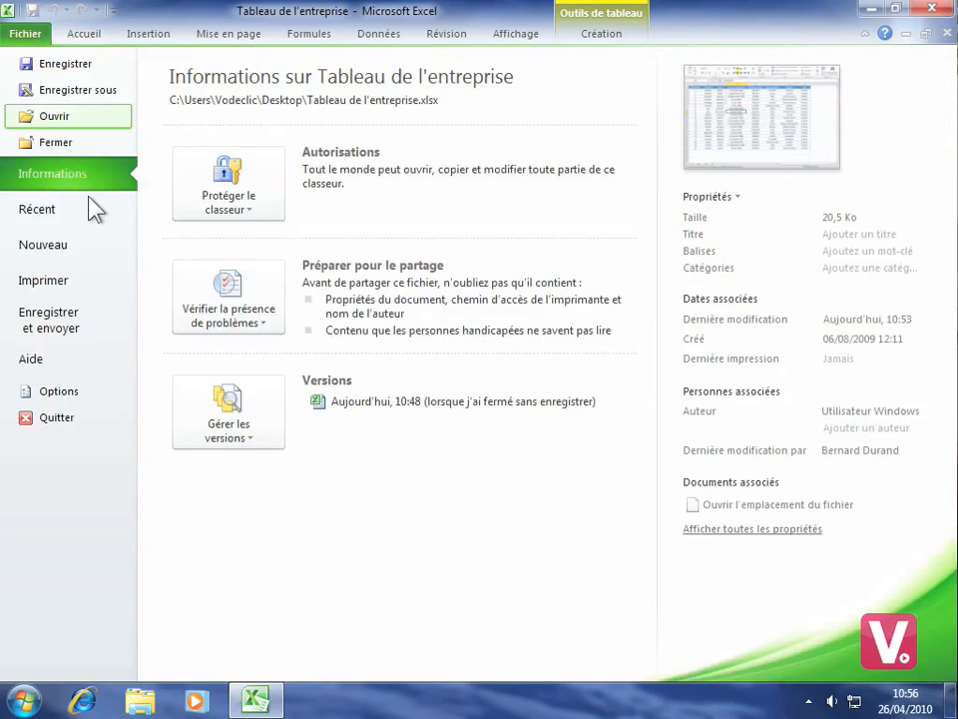
left_click(43, 254)
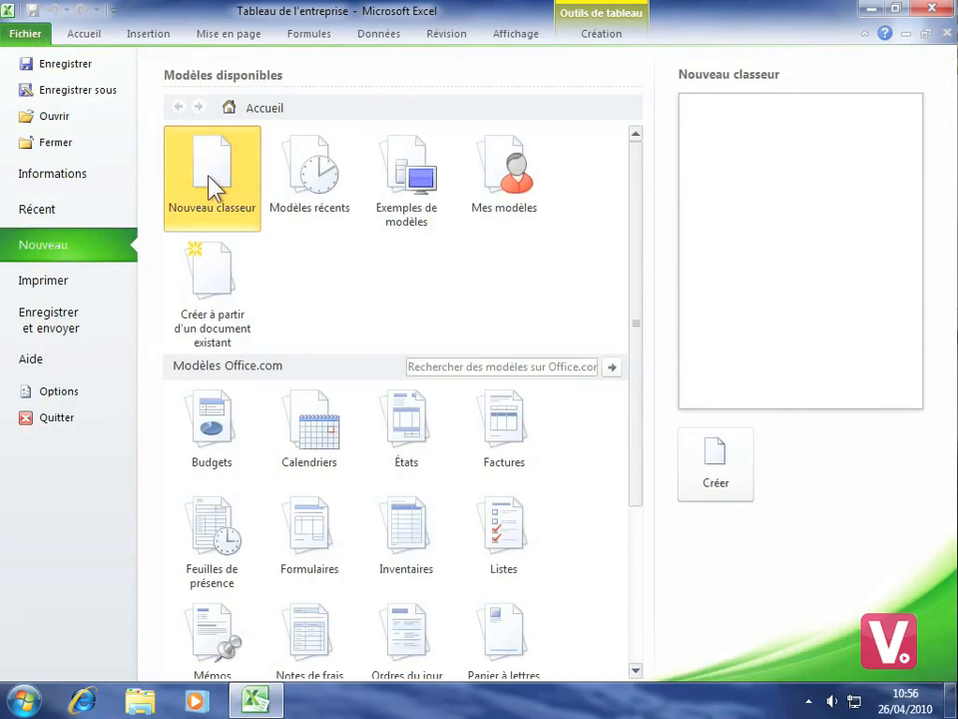
left_click(716, 459)
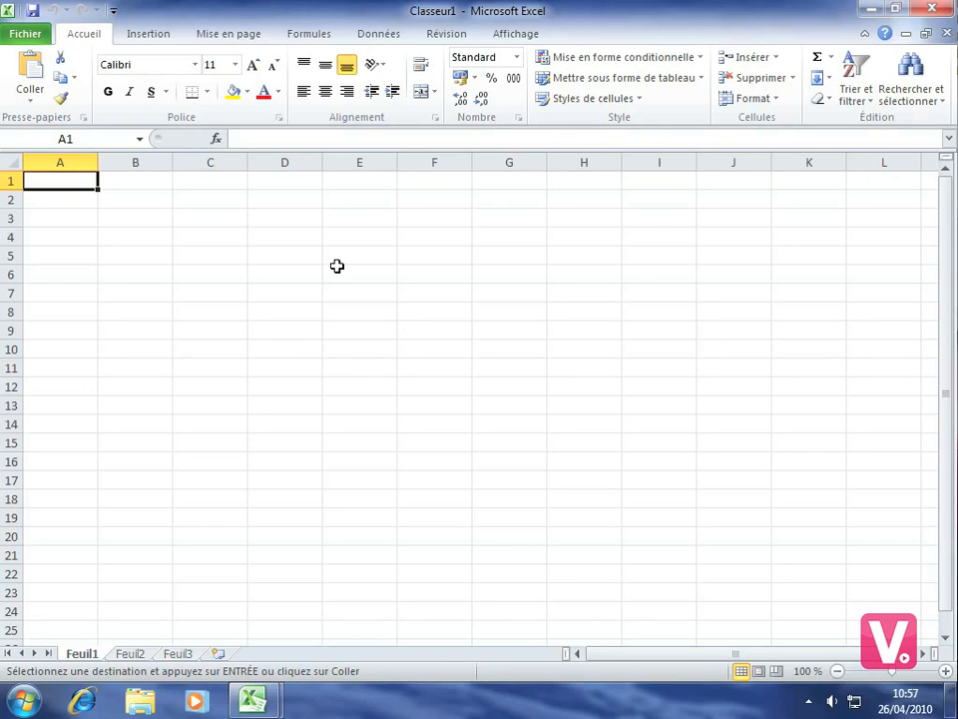
left_click(30, 64)
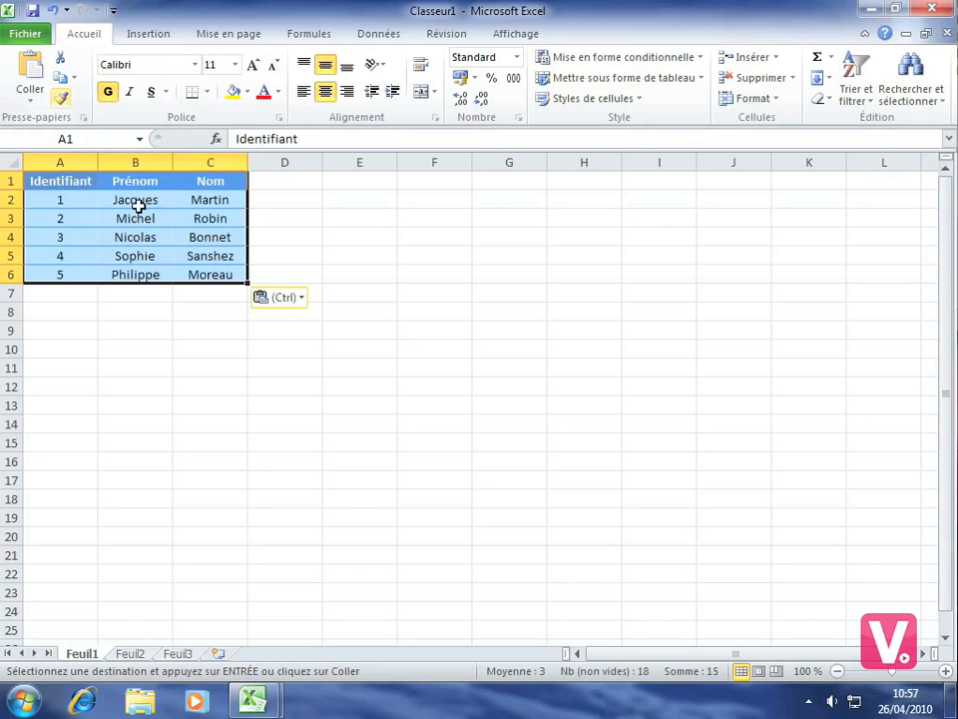
left_click(298, 272)
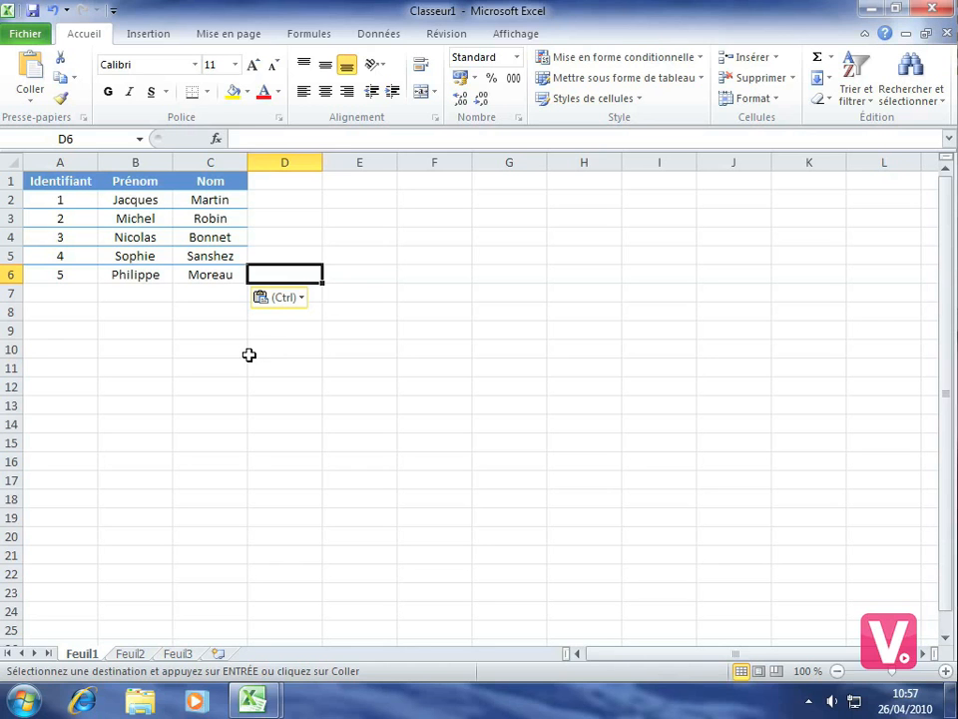
Paste the copied range again at cell A10 using the paste option "Mise en forme des formules et nombres"
left_click(59, 346)
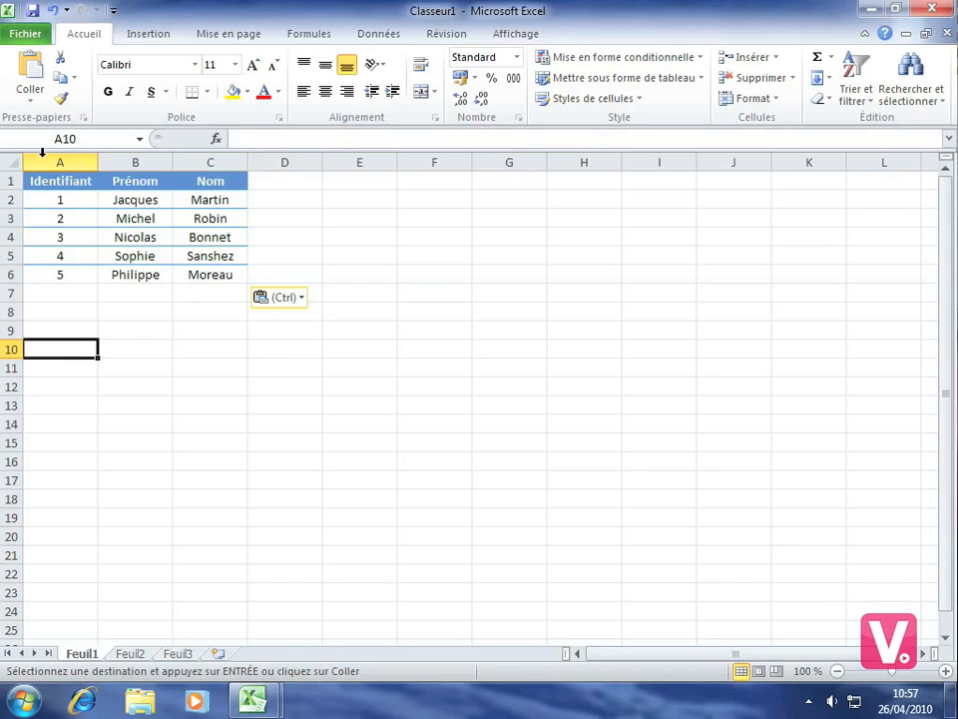
left_click(31, 100)
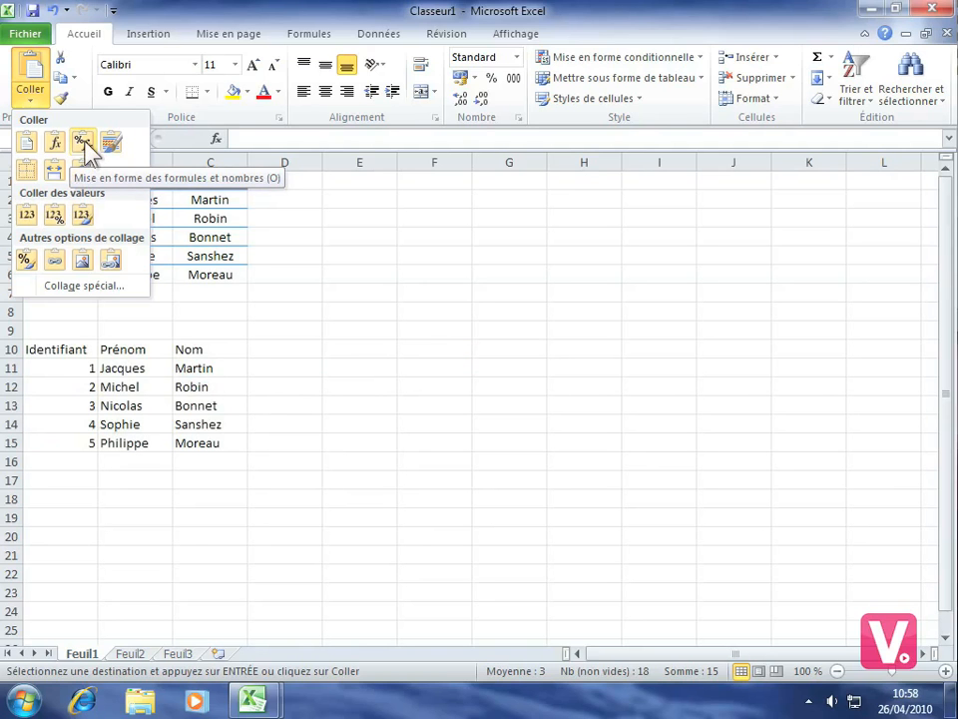
left_click(83, 145)
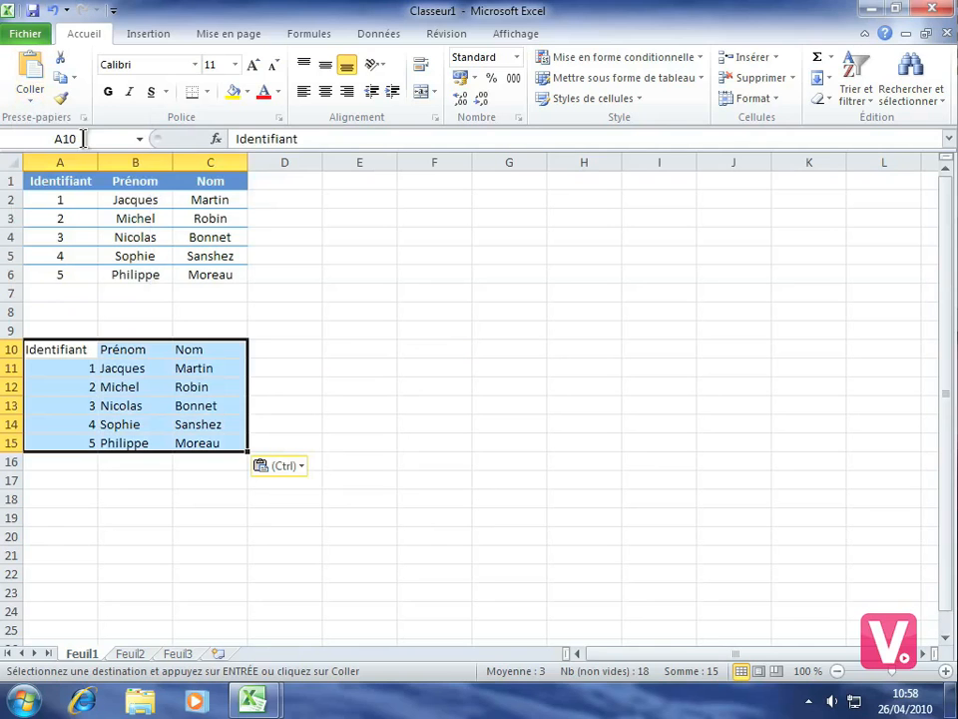
left_click(327, 401)
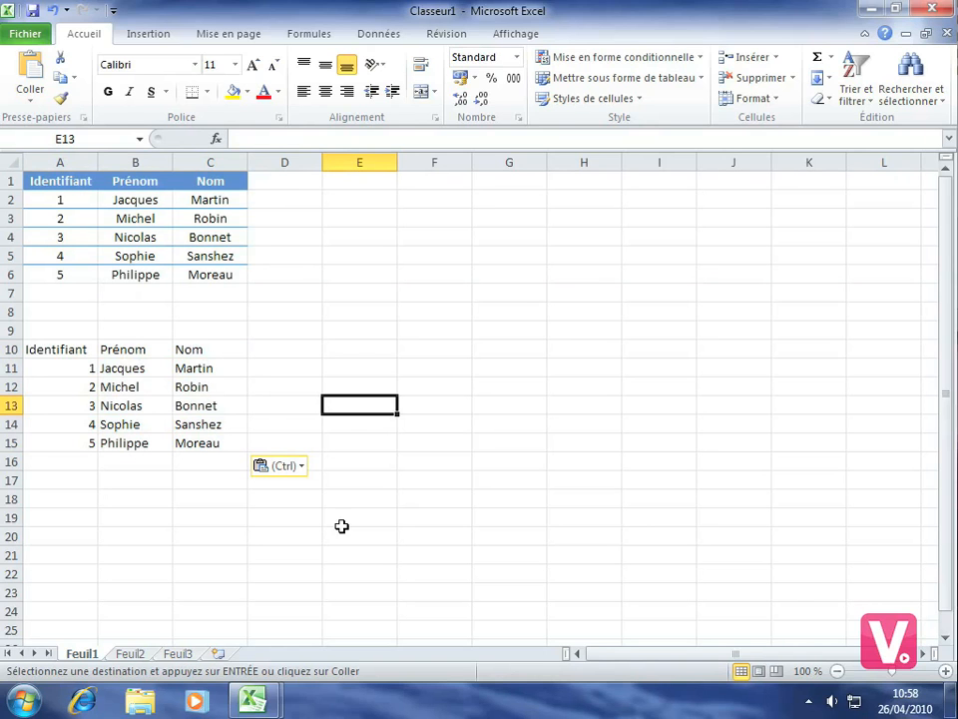
Switch to the workbook Tableau de l'entreprise and copy the Région formula cells G4:G9
left_click(257, 703)
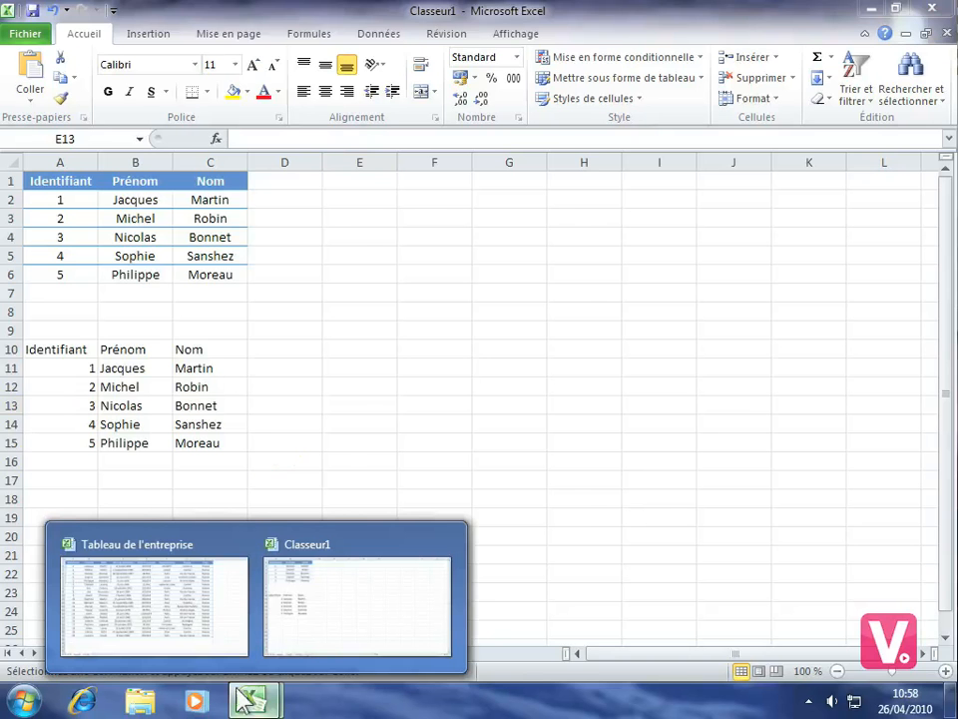
left_click(132, 587)
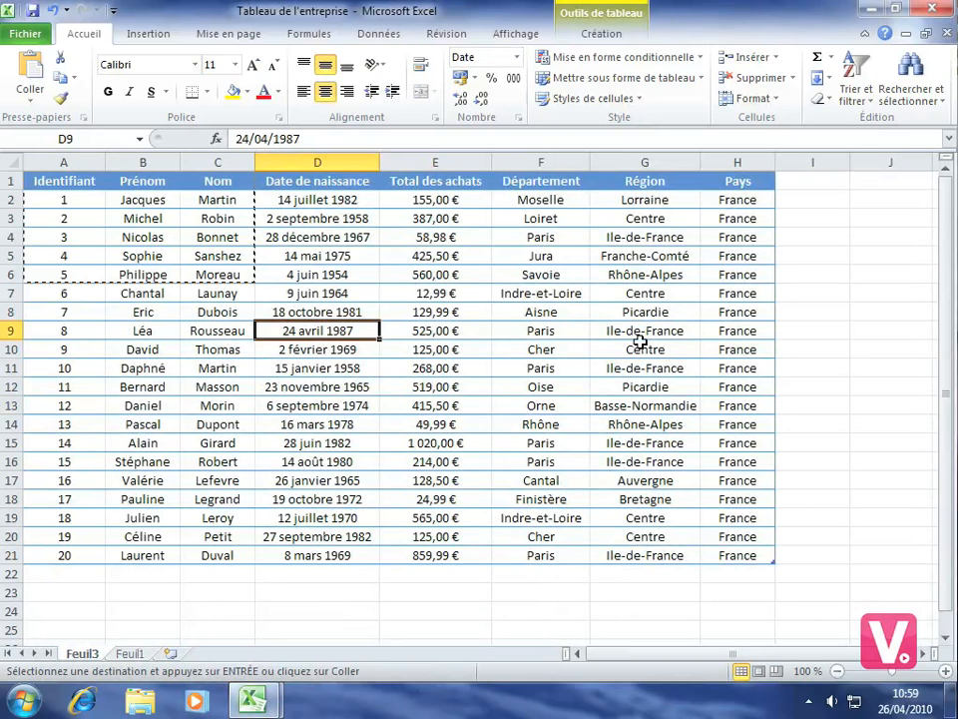
left_click(643, 257)
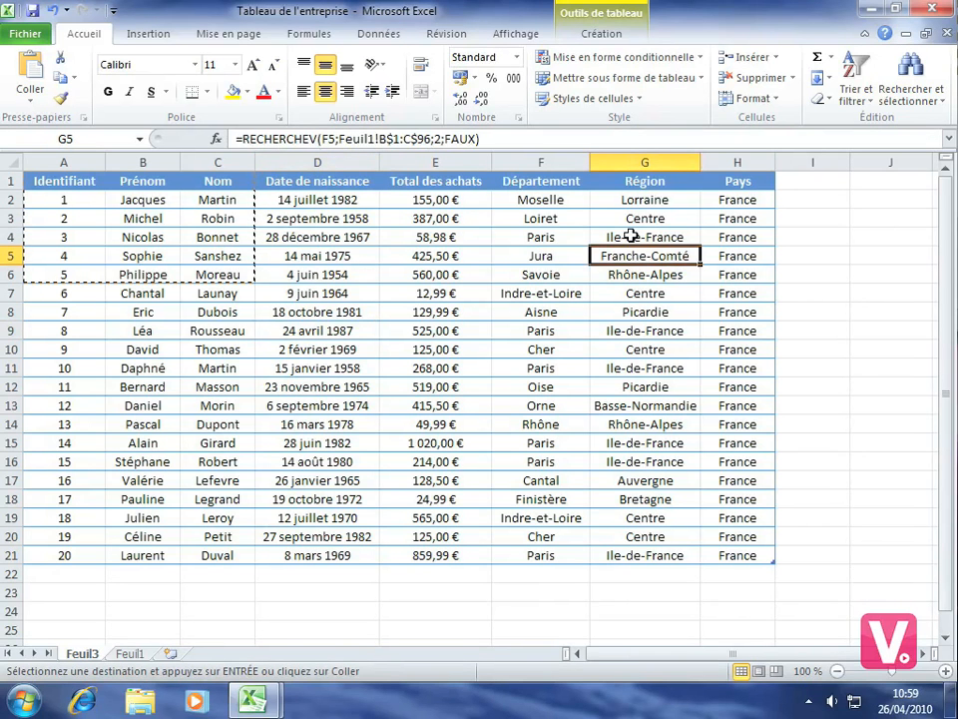
left_click_drag(614, 236, 623, 330)
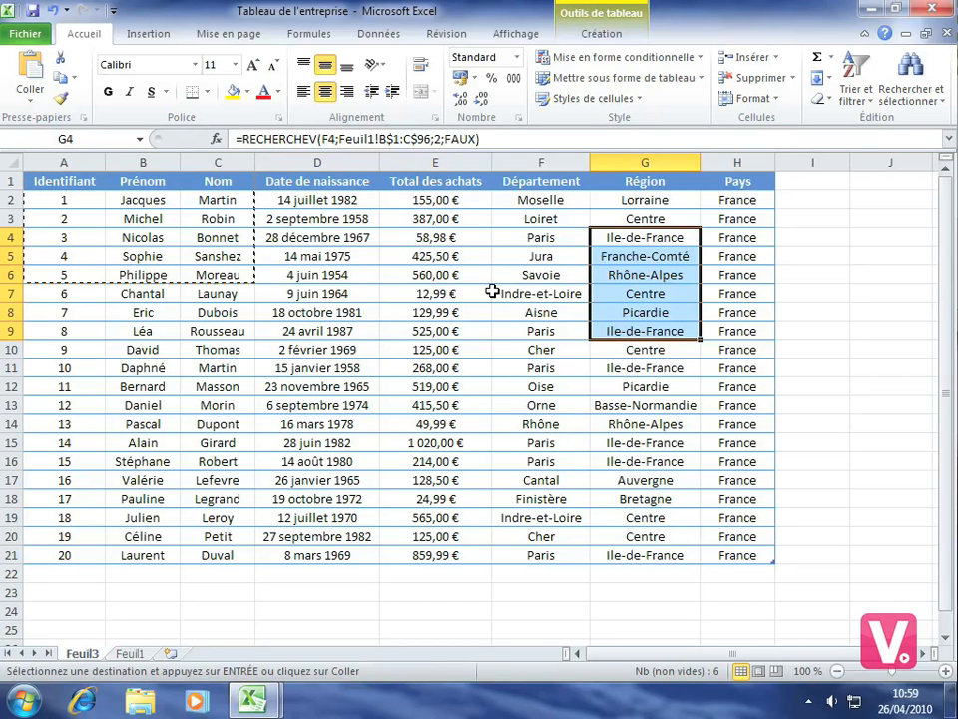
key("ctrl+c")
Paste the copied Région cells with their formulas at F2 in Classeur1 and view the pasted formula in F2
left_click(252, 702)
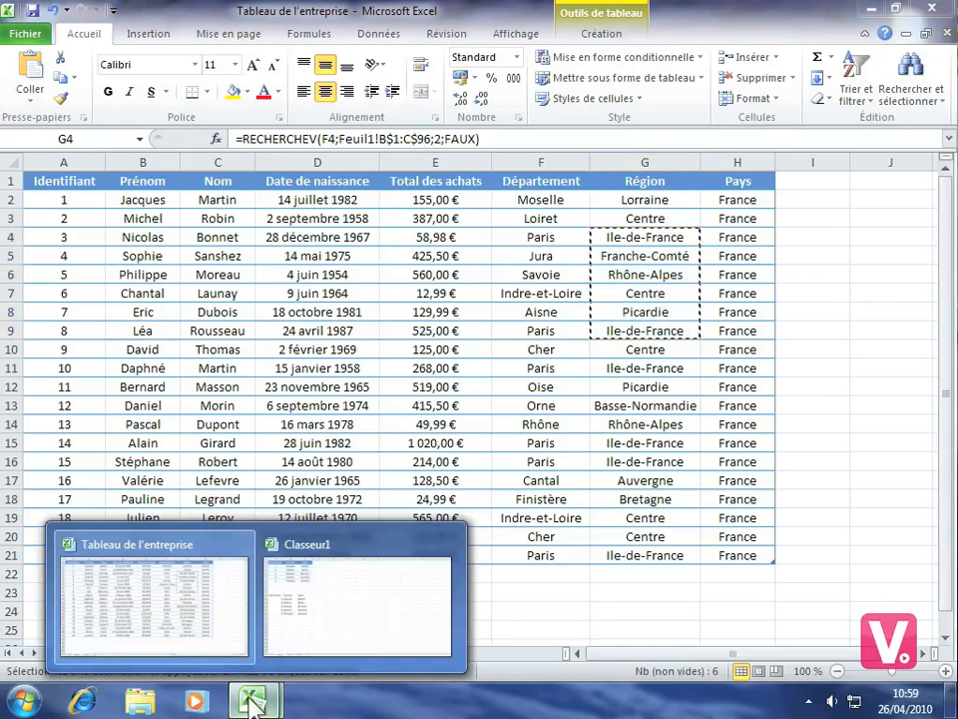
left_click(336, 599)
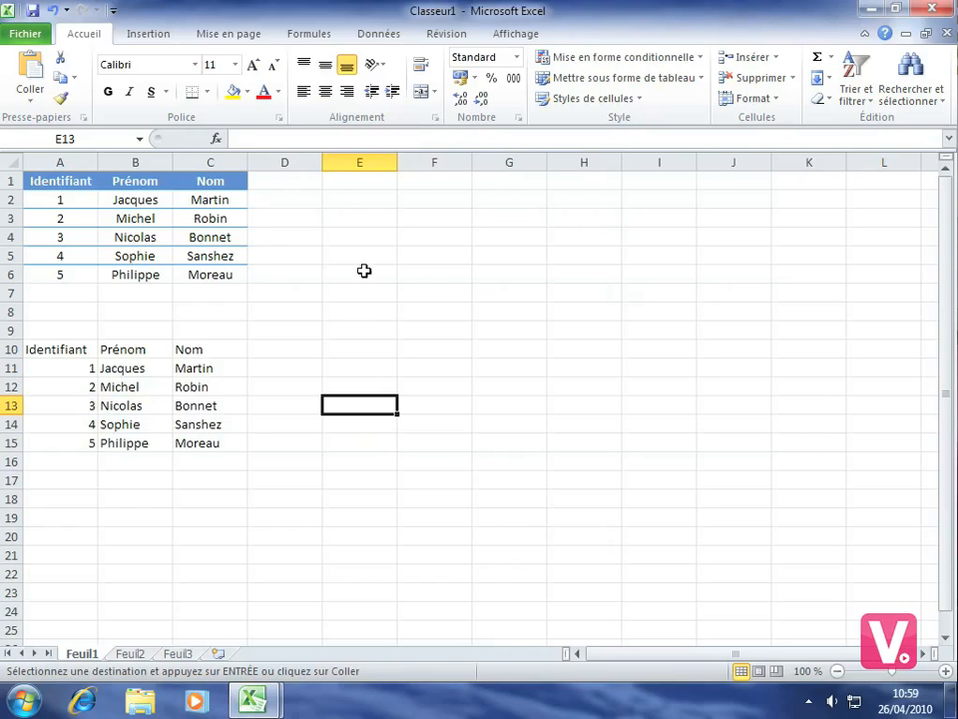
left_click(425, 197)
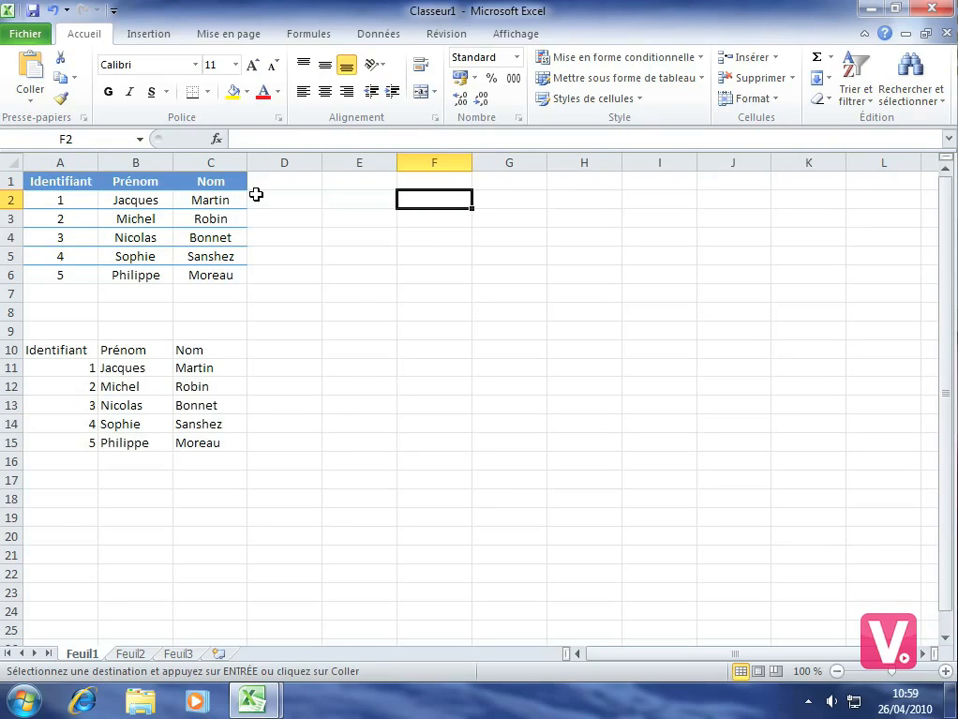
key("ctrl+v")
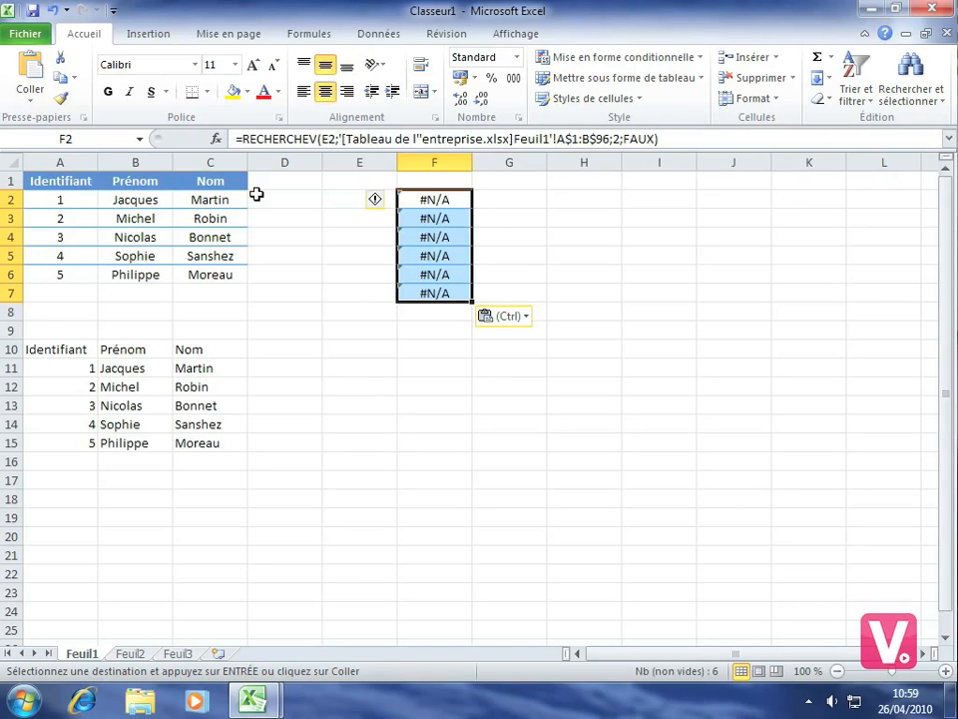
left_click(435, 200)
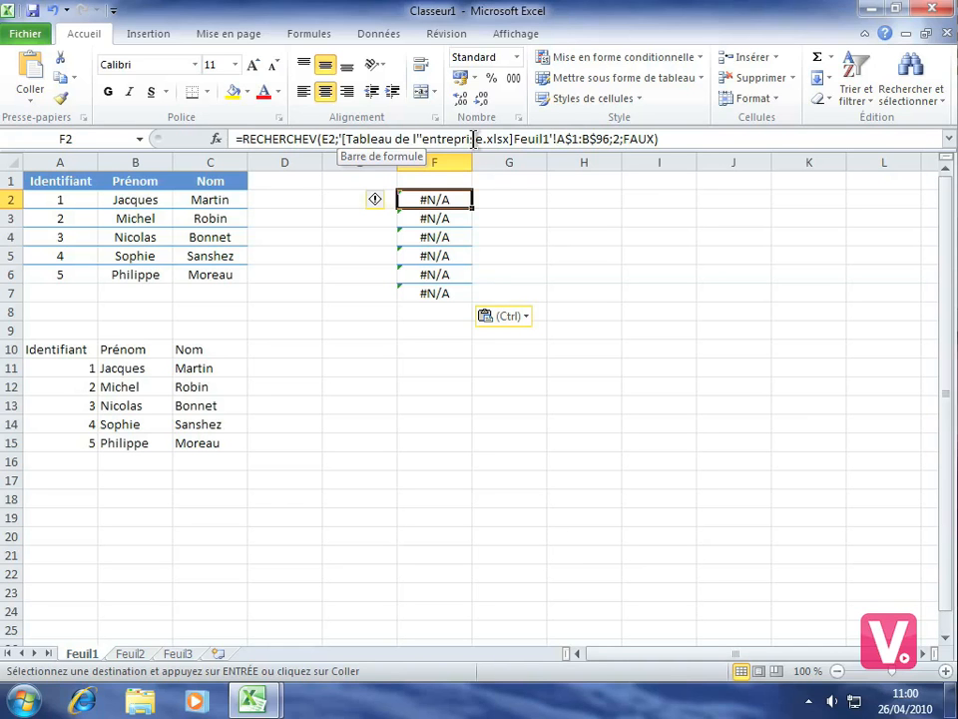
Paste only the values of the copied Région cells at H2 and check the content of cell H2
left_click(589, 200)
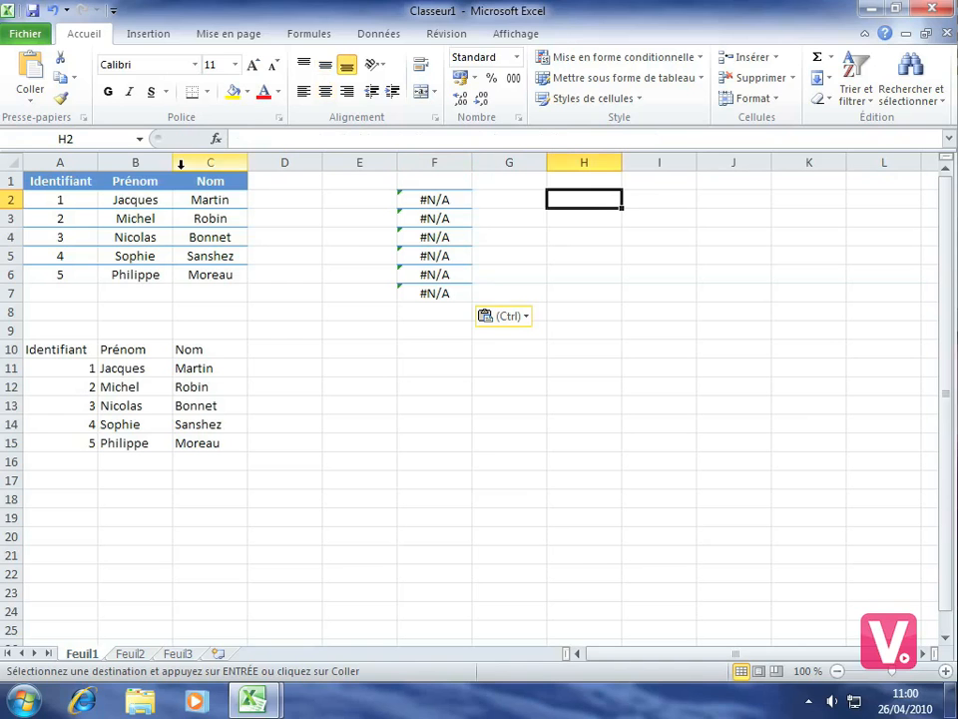
left_click(31, 100)
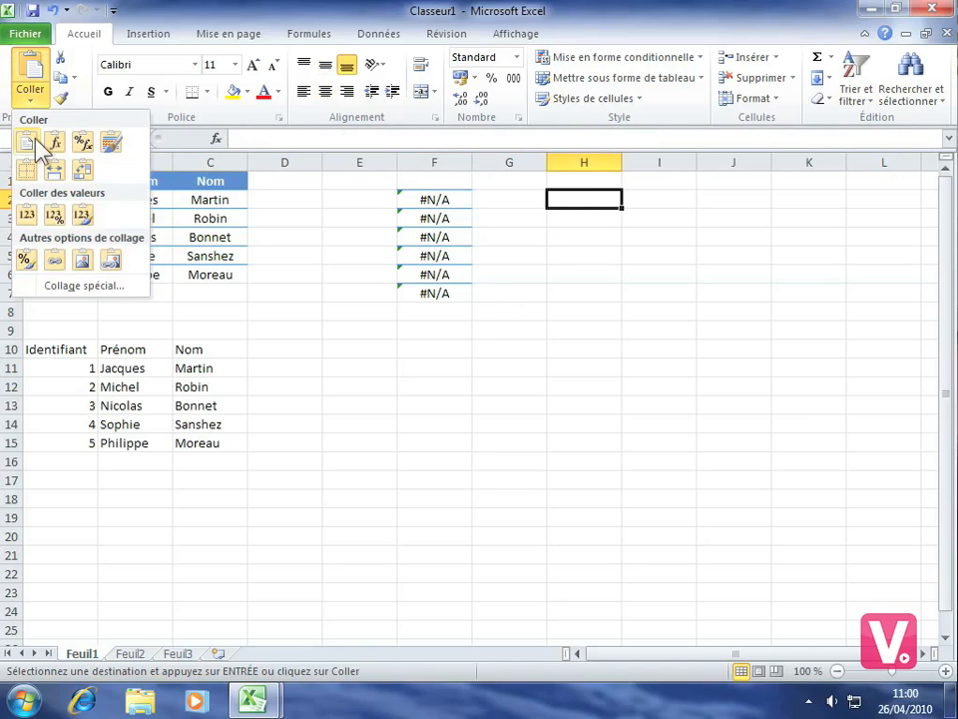
left_click(26, 216)
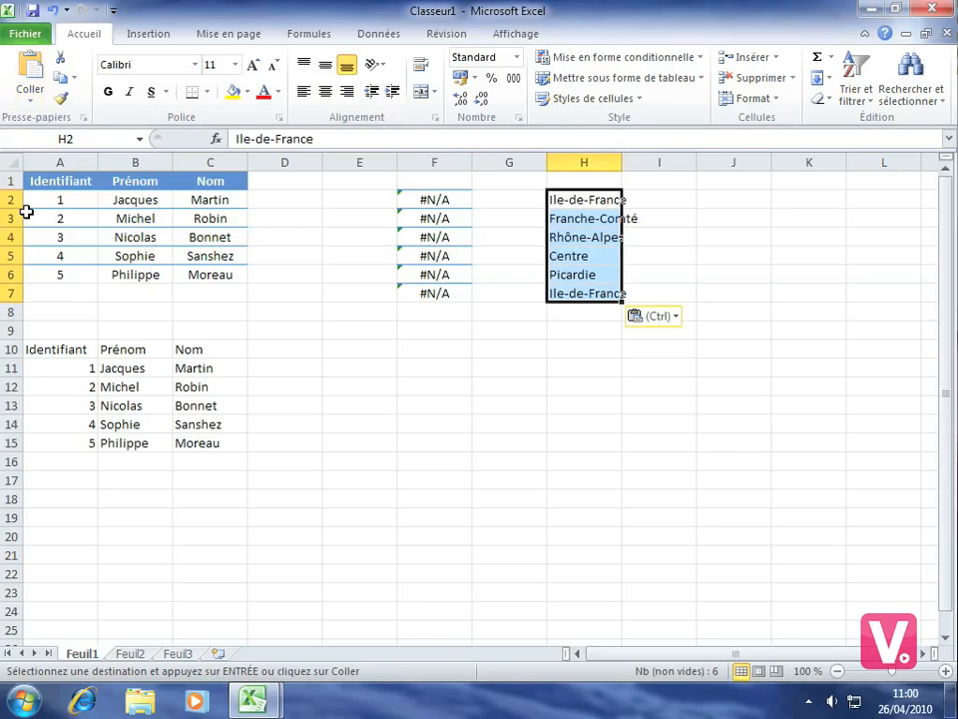
left_click(509, 315)
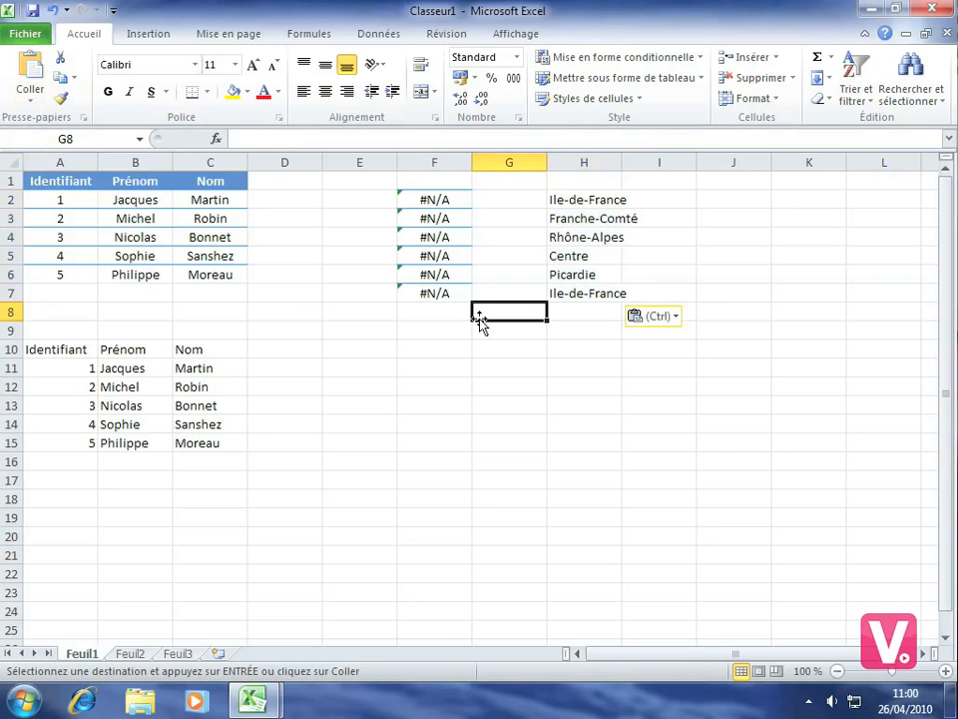
left_click(576, 200)
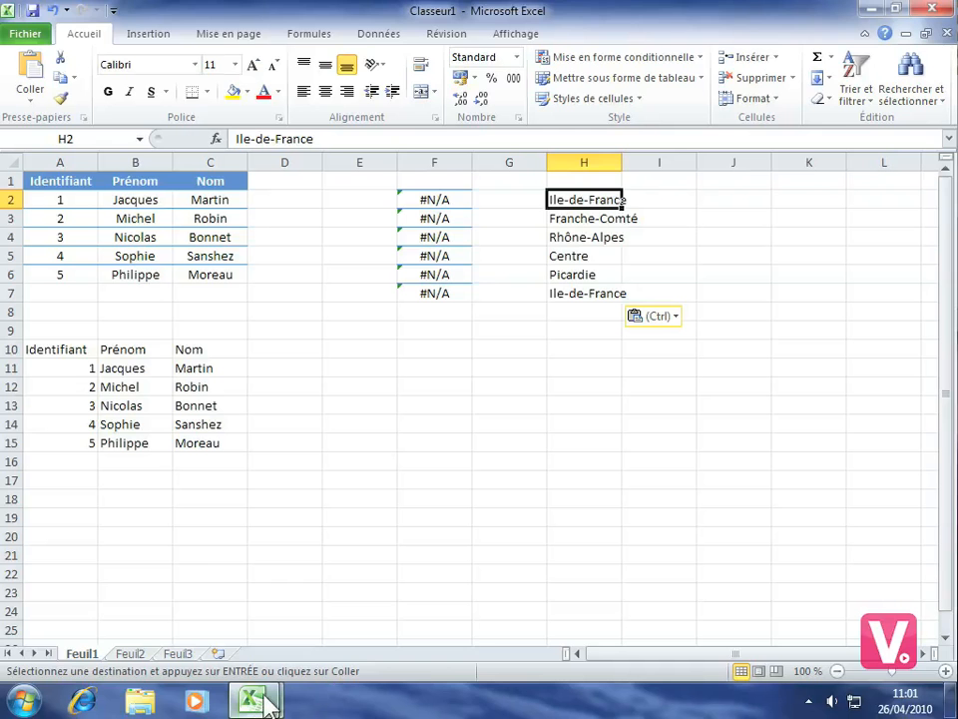
Switch to the workbook Tableau de l'entreprise and copy cell E6 from the Total des achats column
mouse_move(258, 702)
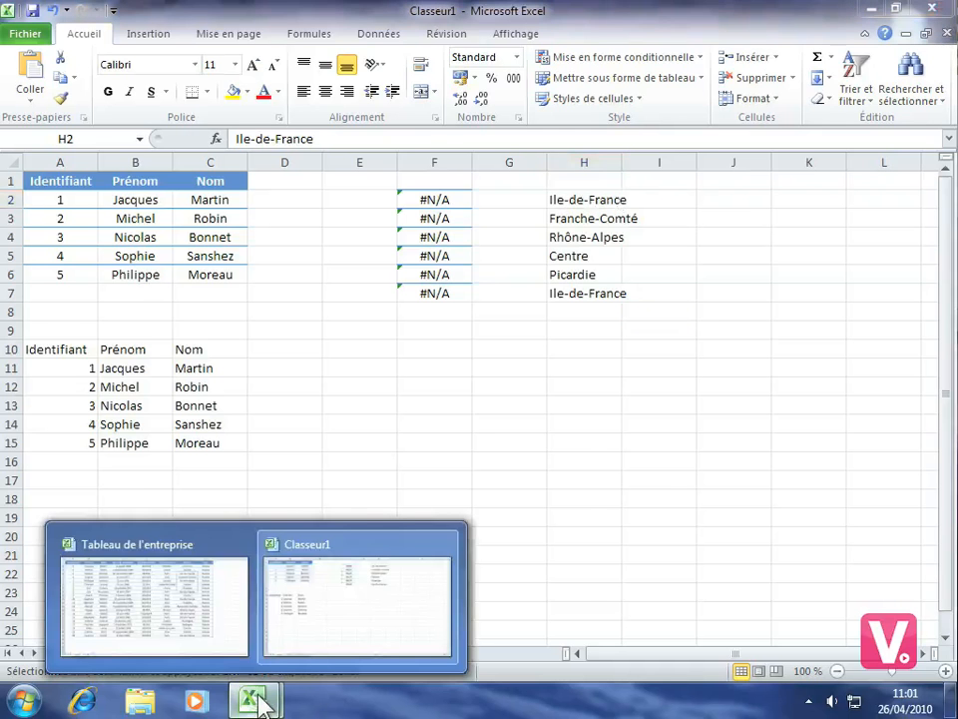
left_click(135, 580)
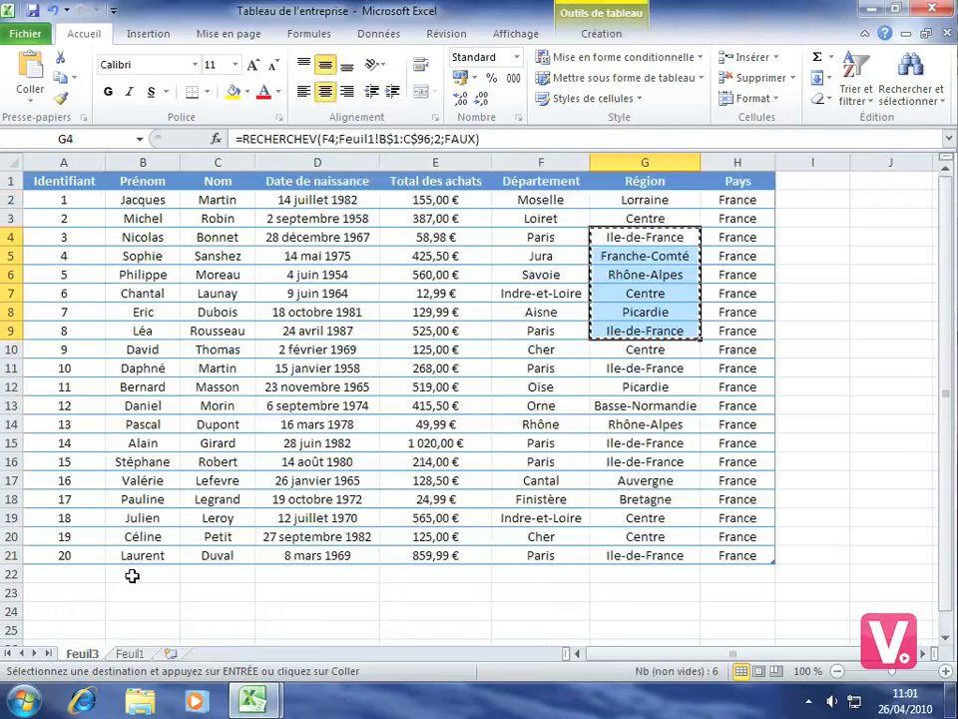
left_click(425, 272)
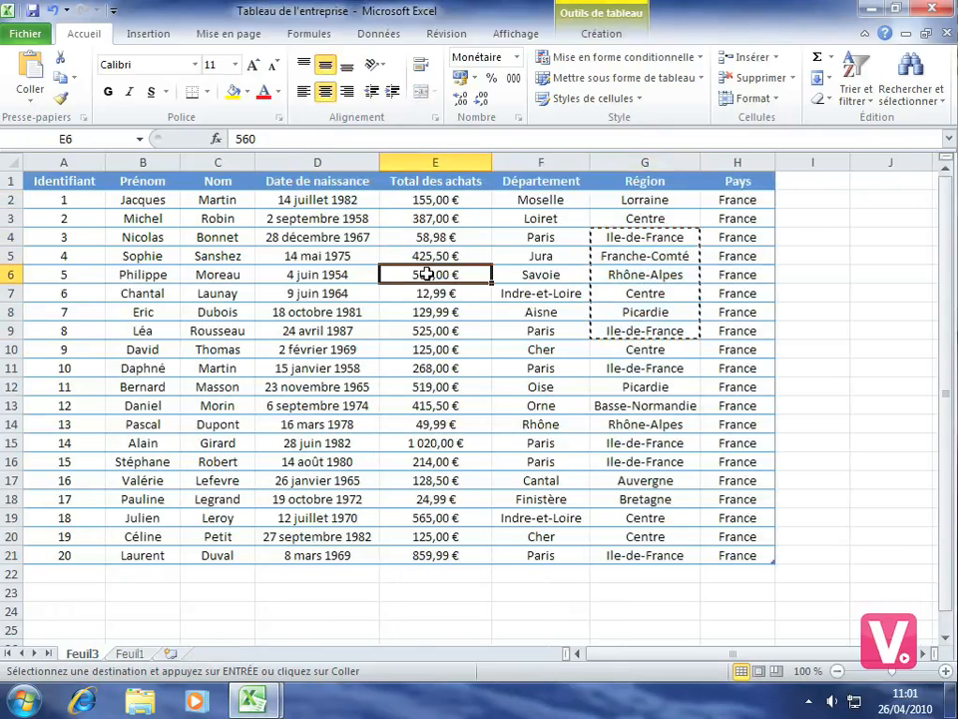
right_click(429, 280)
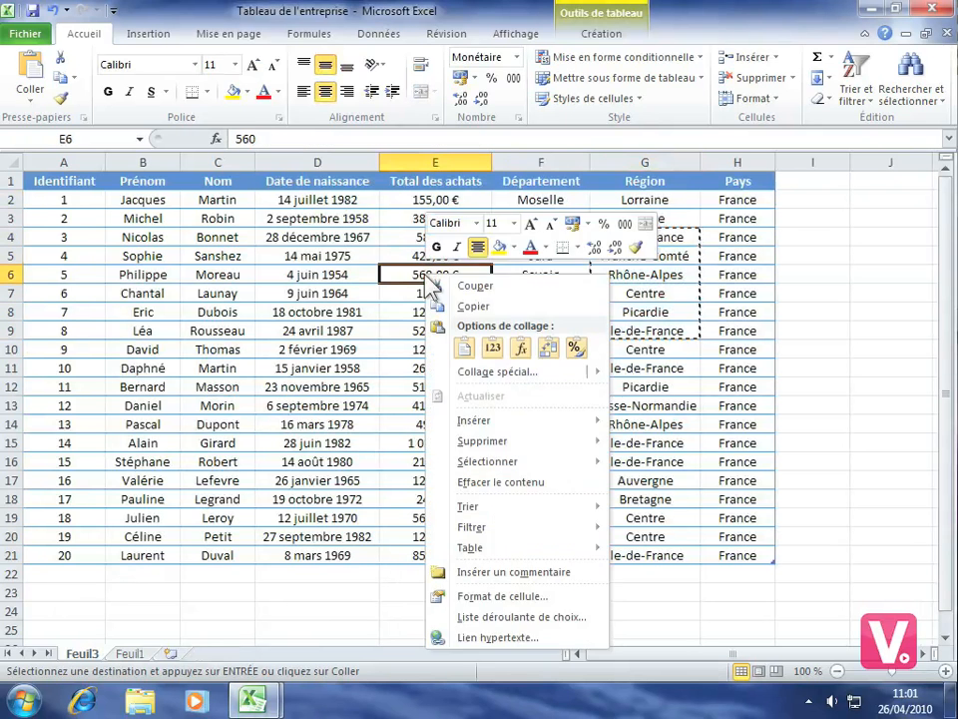
left_click(471, 306)
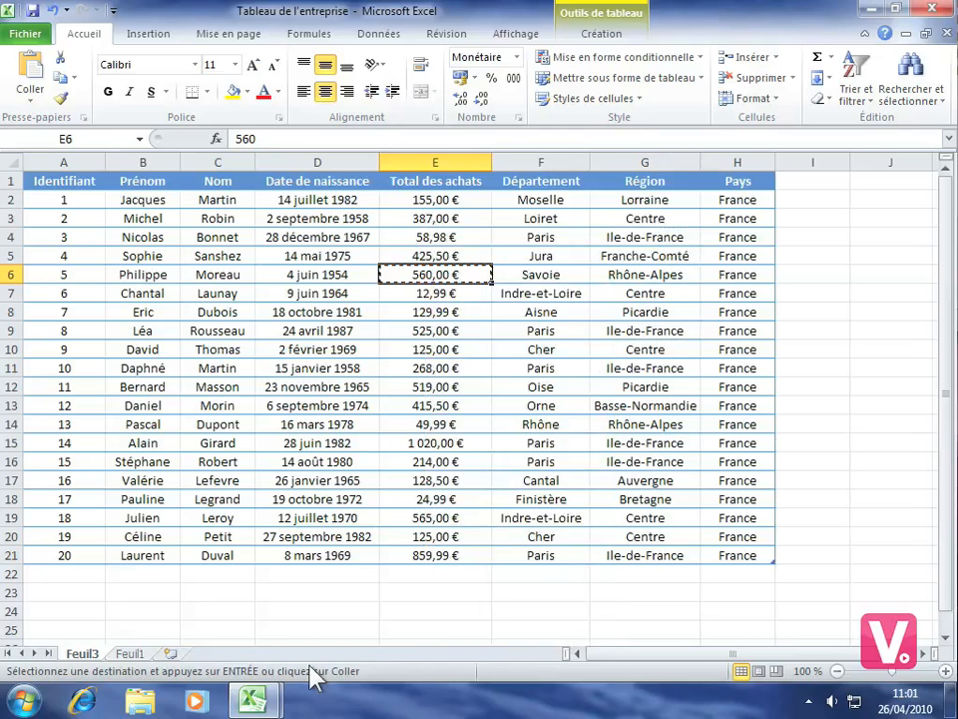
Paste the copied purchase amount into cell E11 of Classeur1
mouse_move(260, 701)
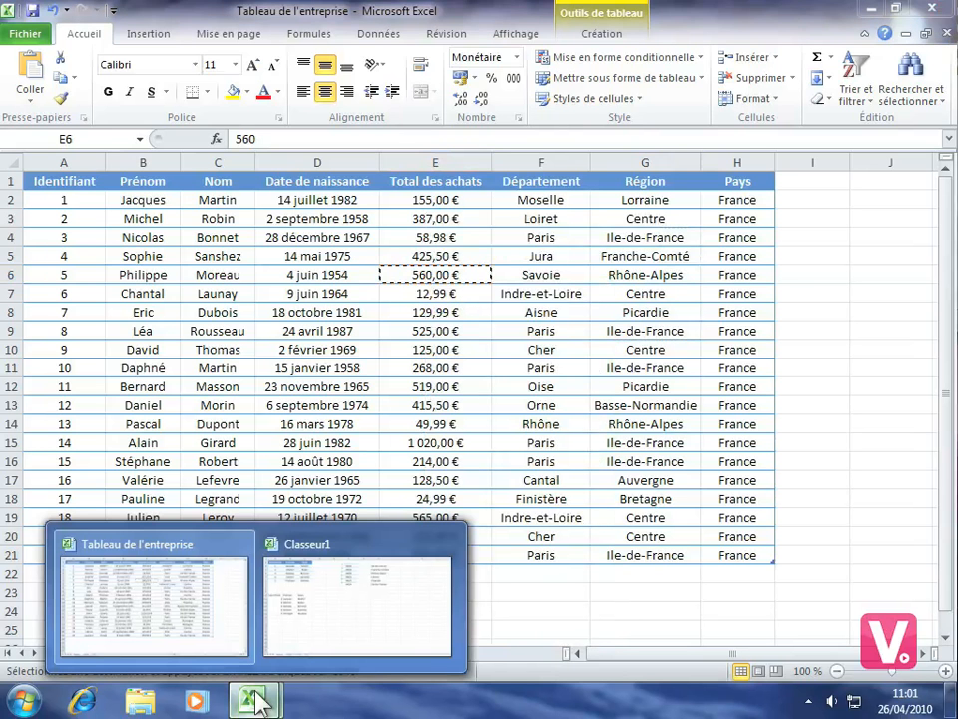
left_click(356, 576)
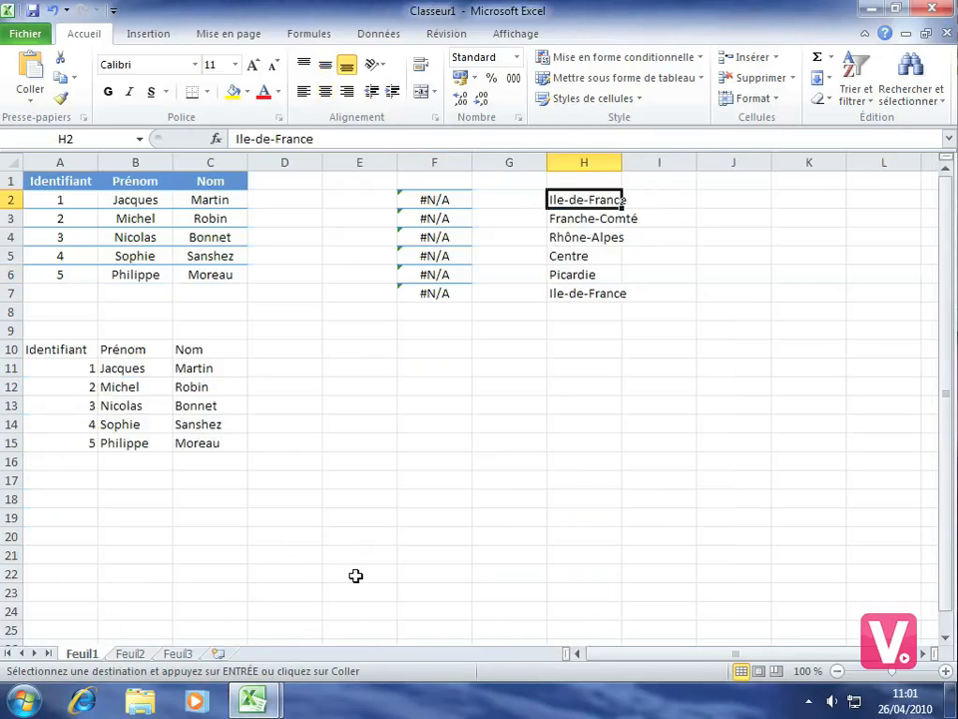
left_click(358, 365)
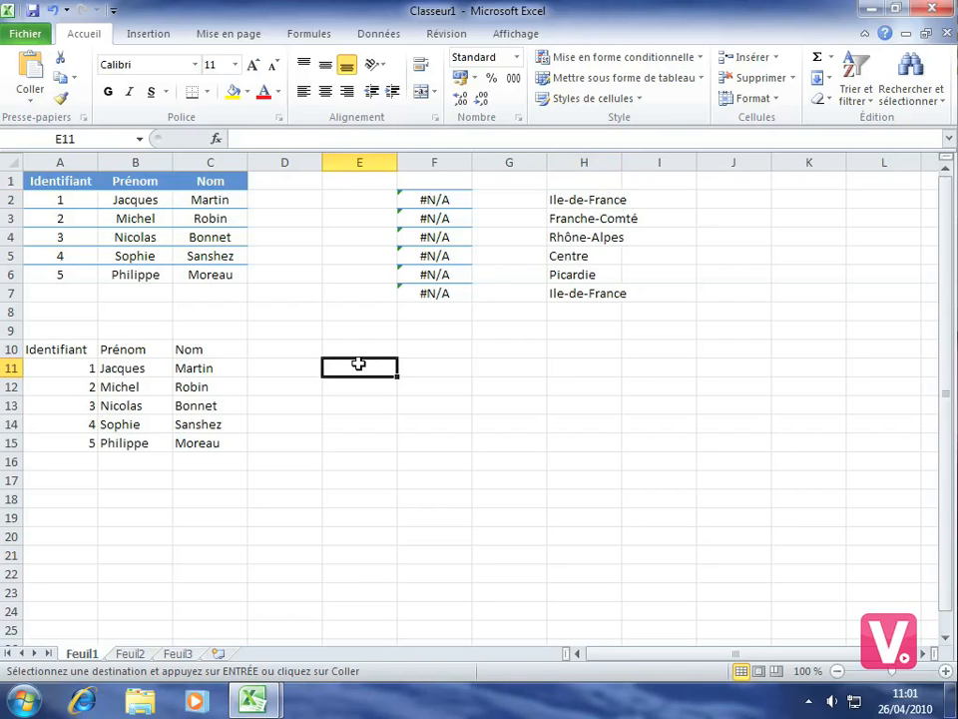
key("ctrl+v")
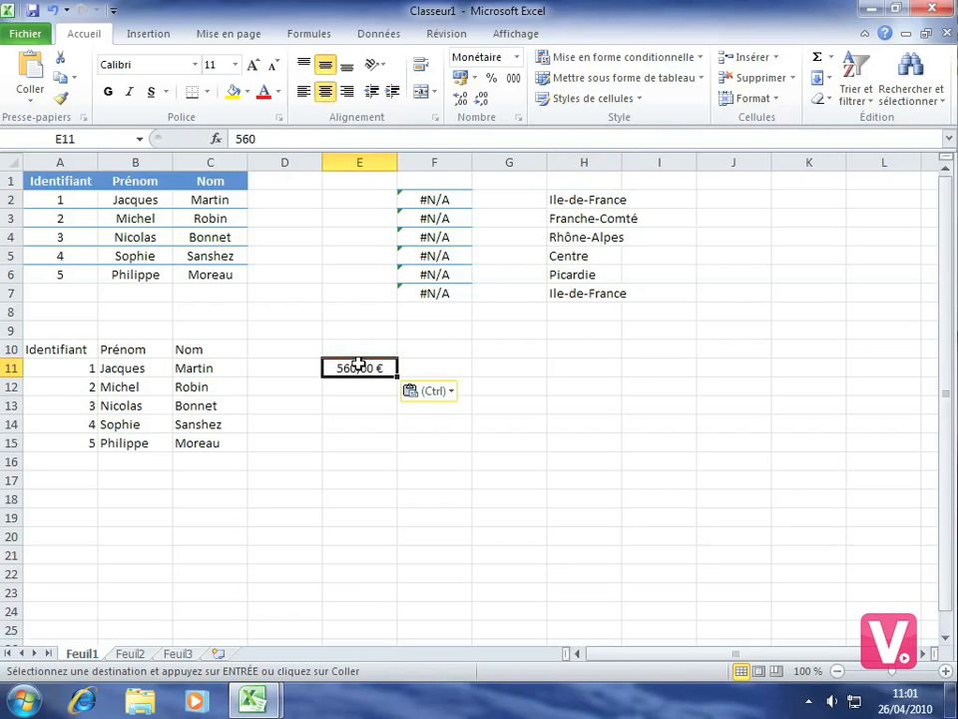
Enter the value 40 in cell E14 and reselect that cell
left_click(352, 424)
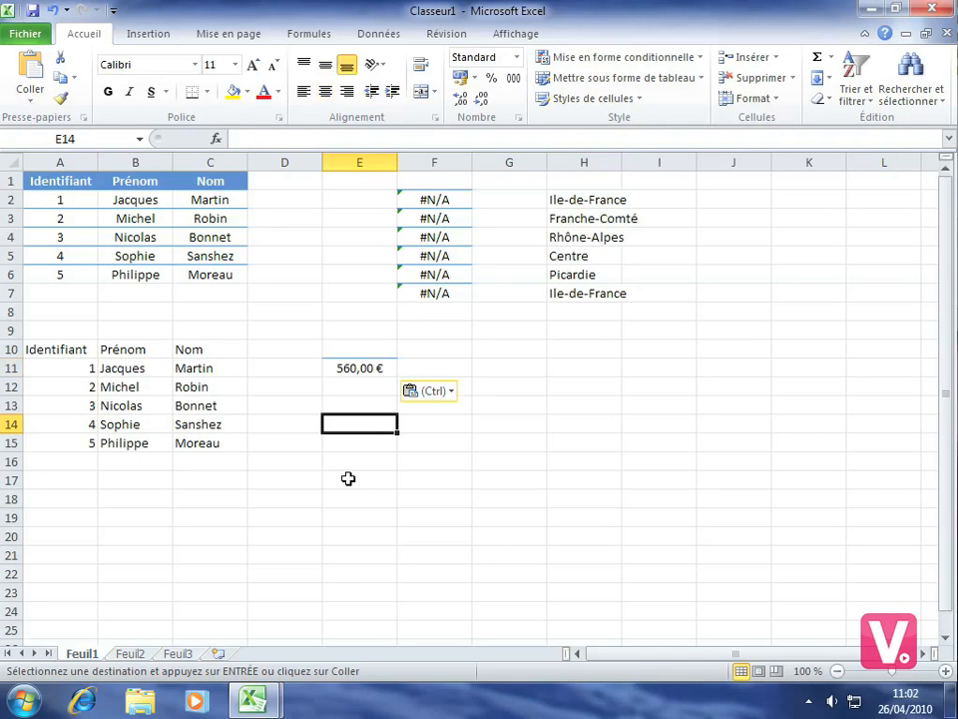
type("40")
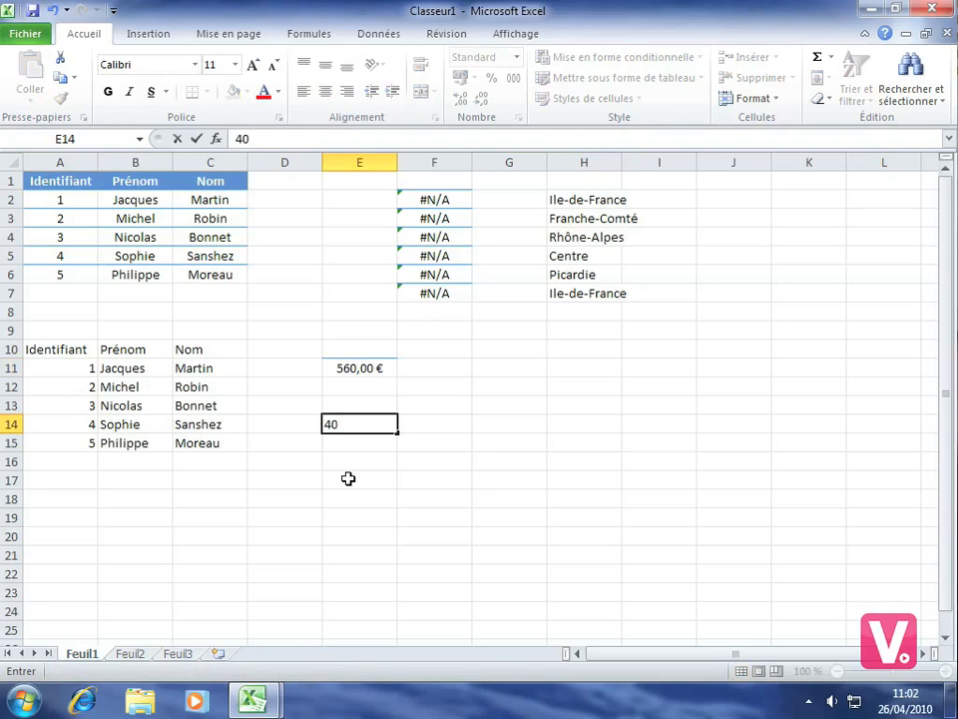
key("Return")
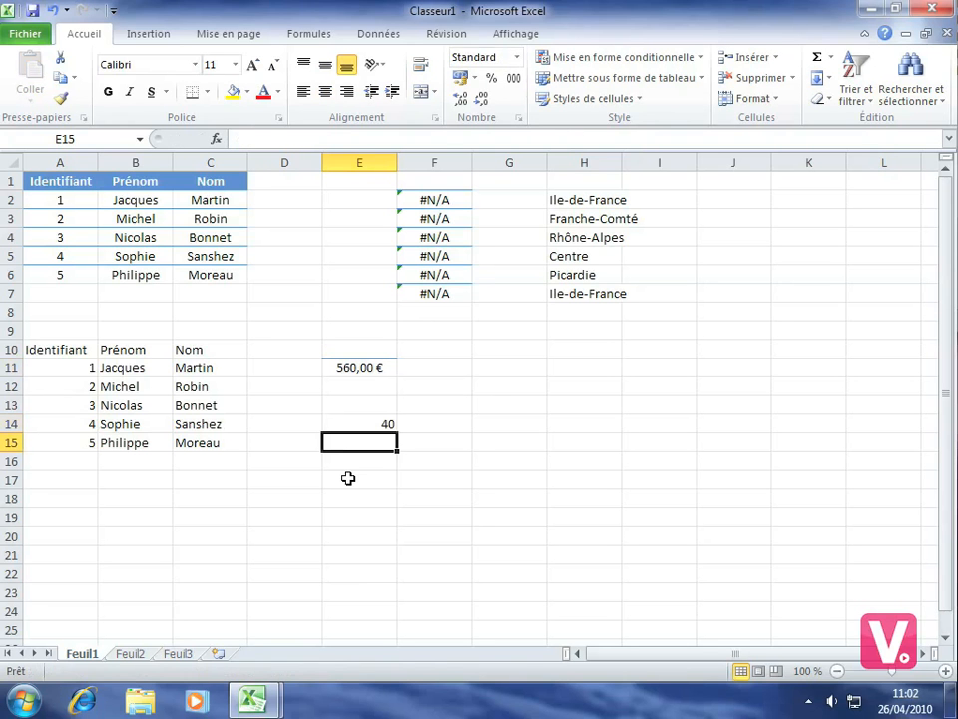
left_click(375, 425)
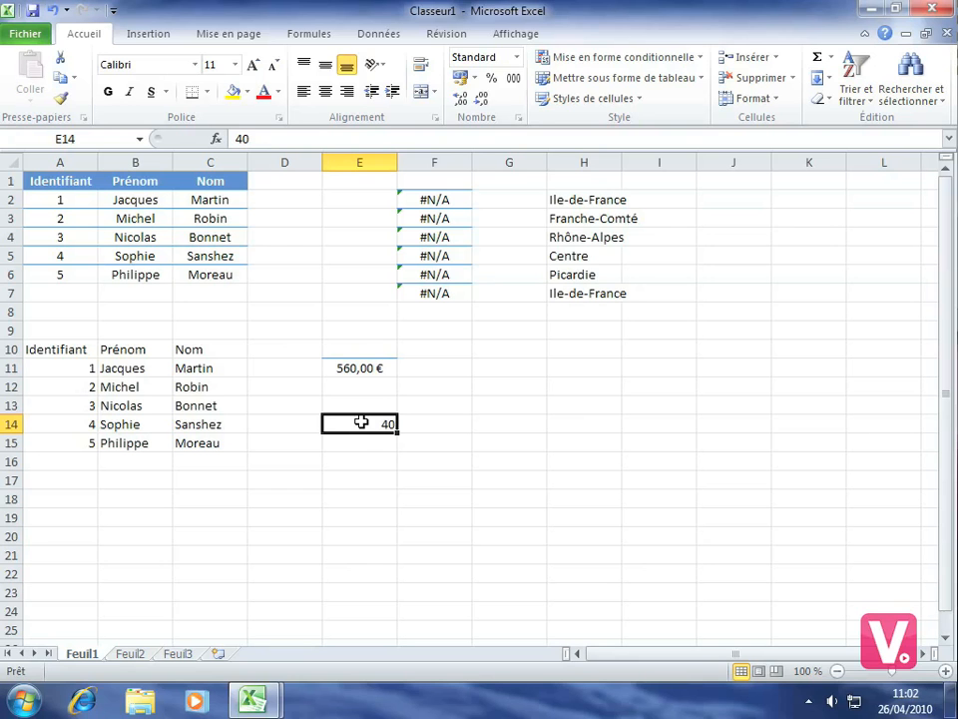
Copy the amount in E11 and add it to the value in E14 using Collage spécial with Tout and the Addition operation
left_click(360, 368)
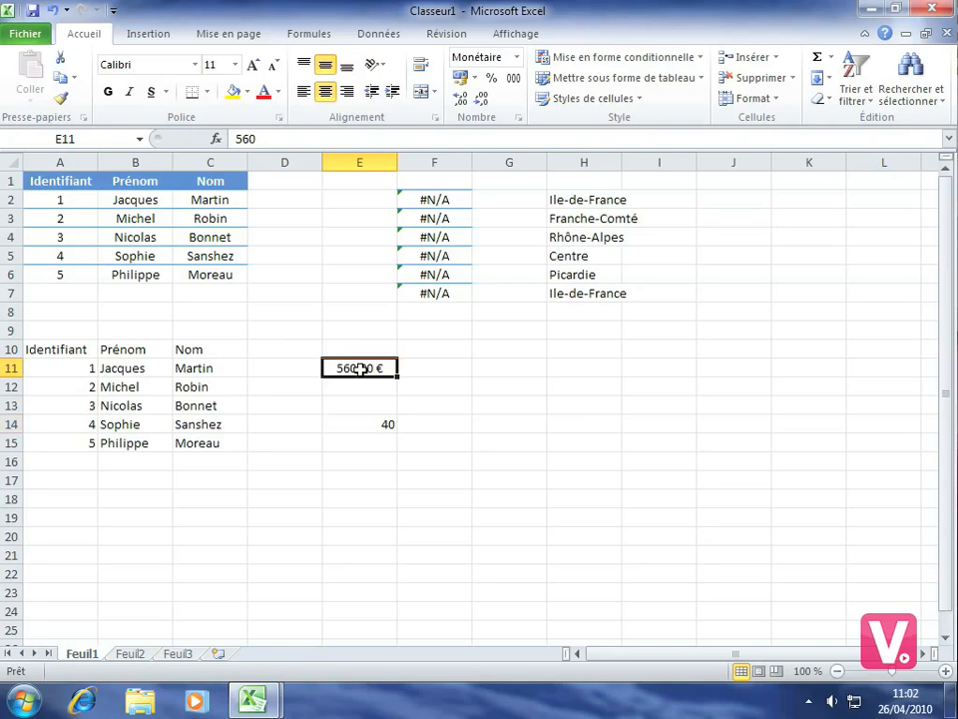
key("ctrl+c")
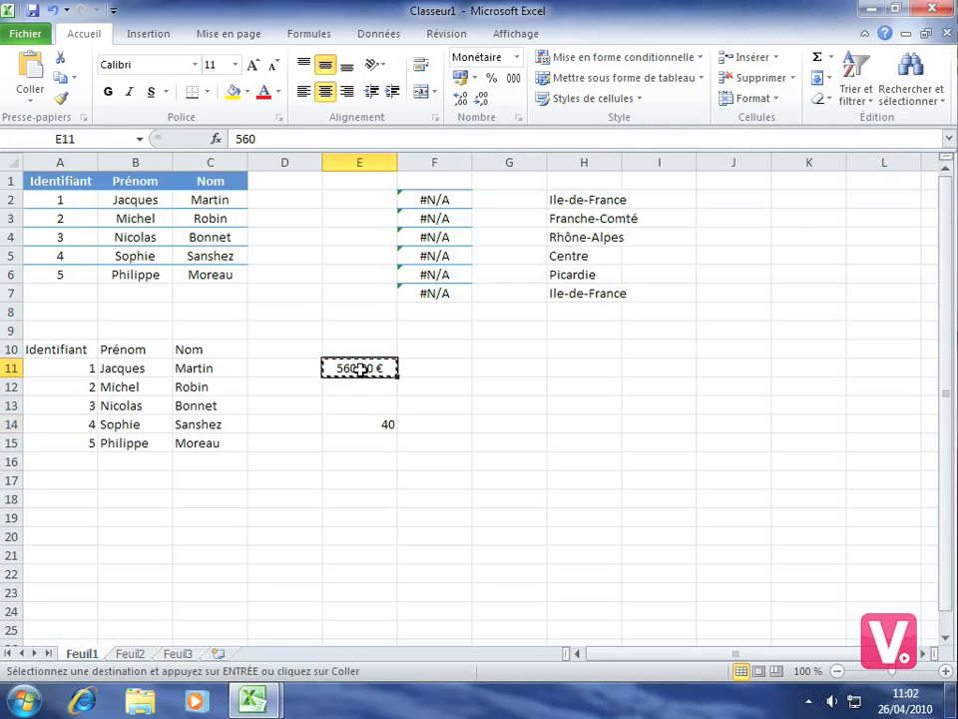
left_click(367, 424)
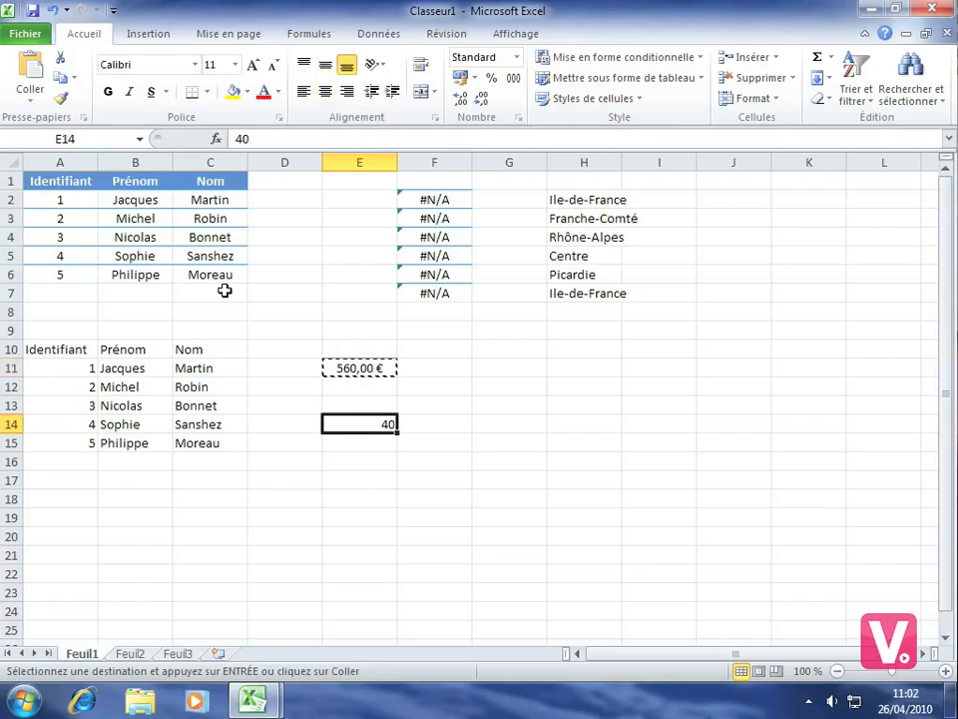
left_click(26, 98)
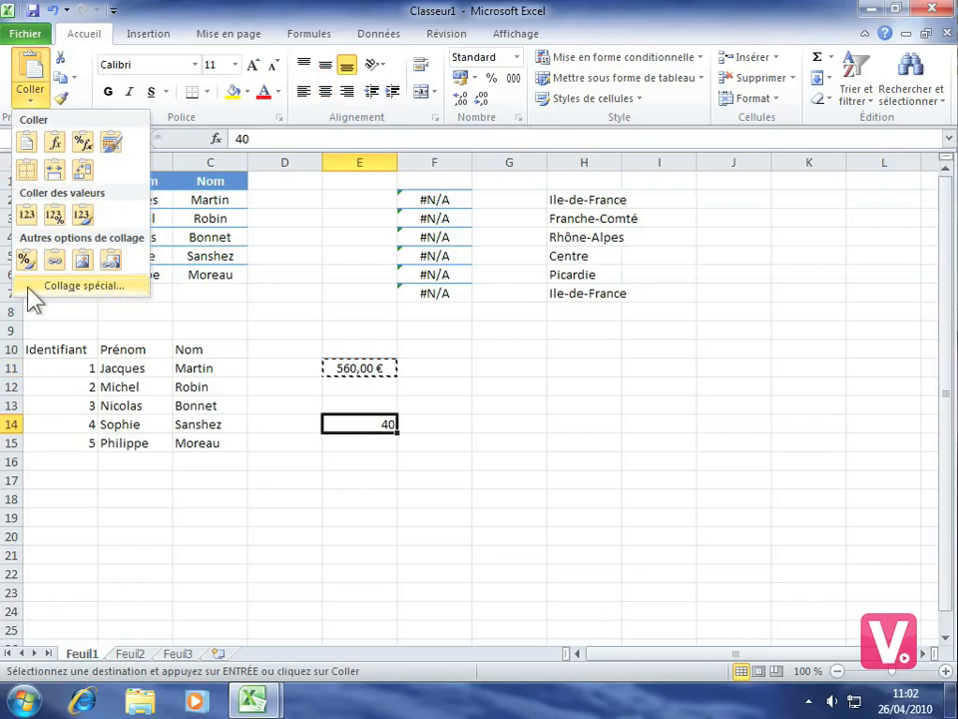
left_click(86, 286)
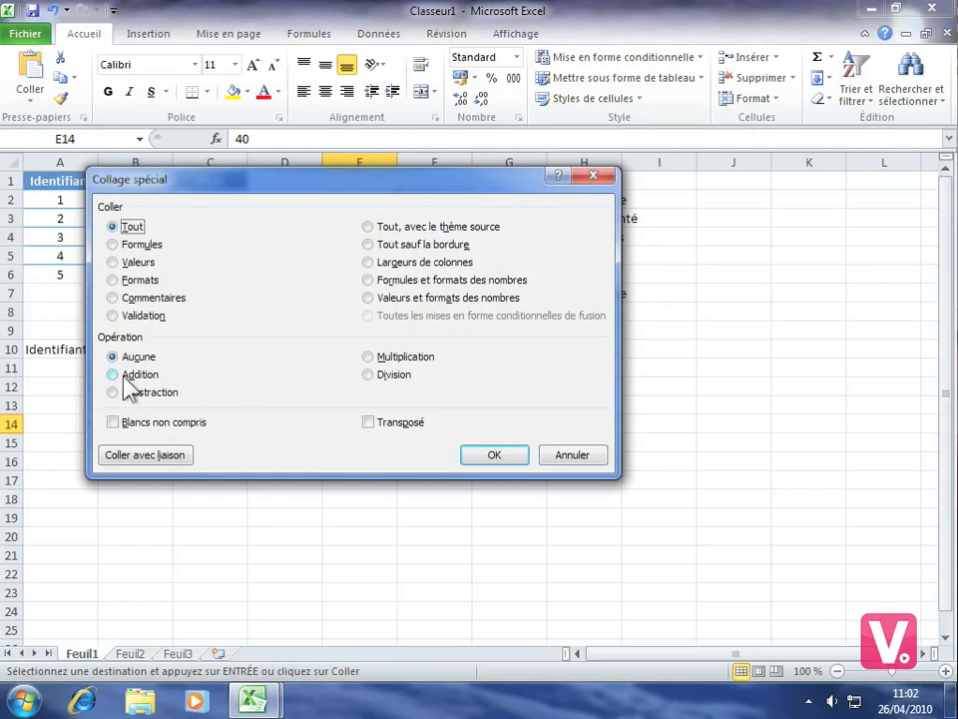
left_click(123, 380)
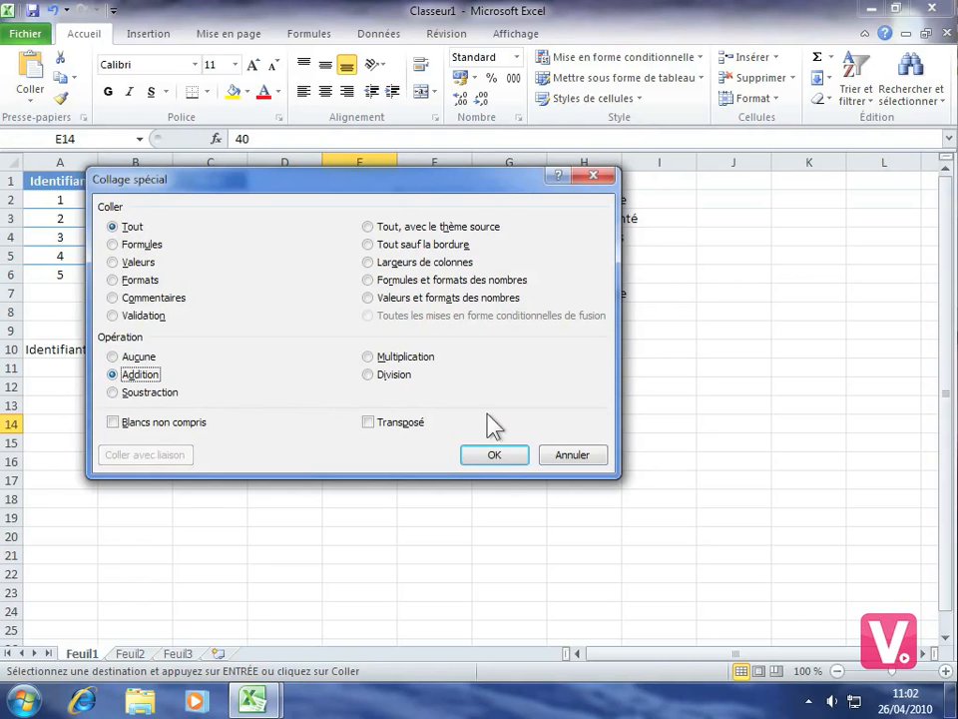
left_click(495, 455)
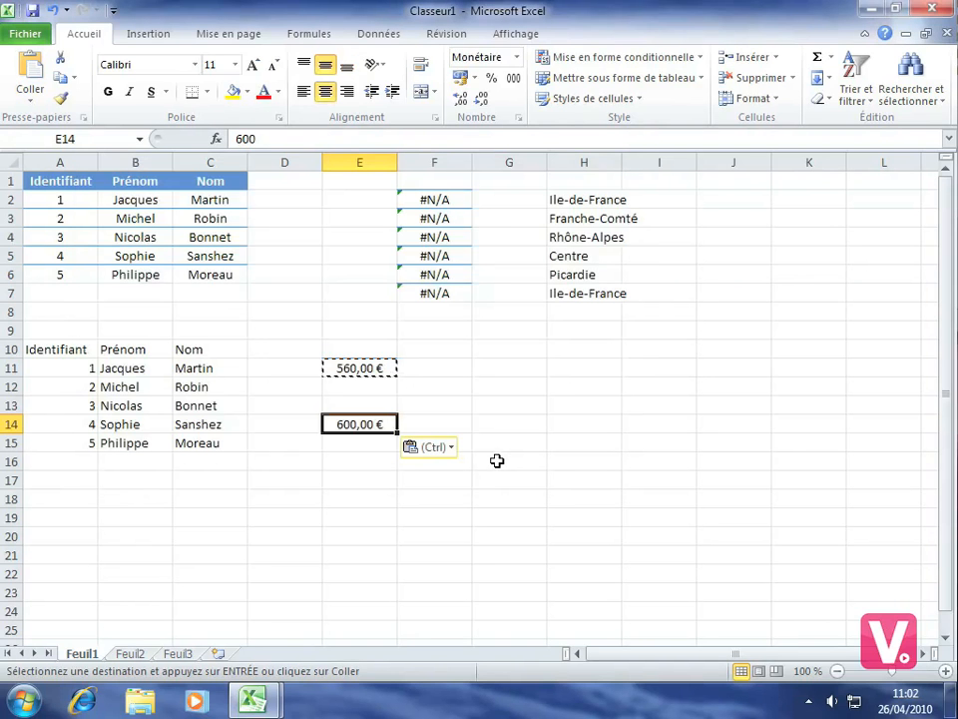
left_click(362, 445)
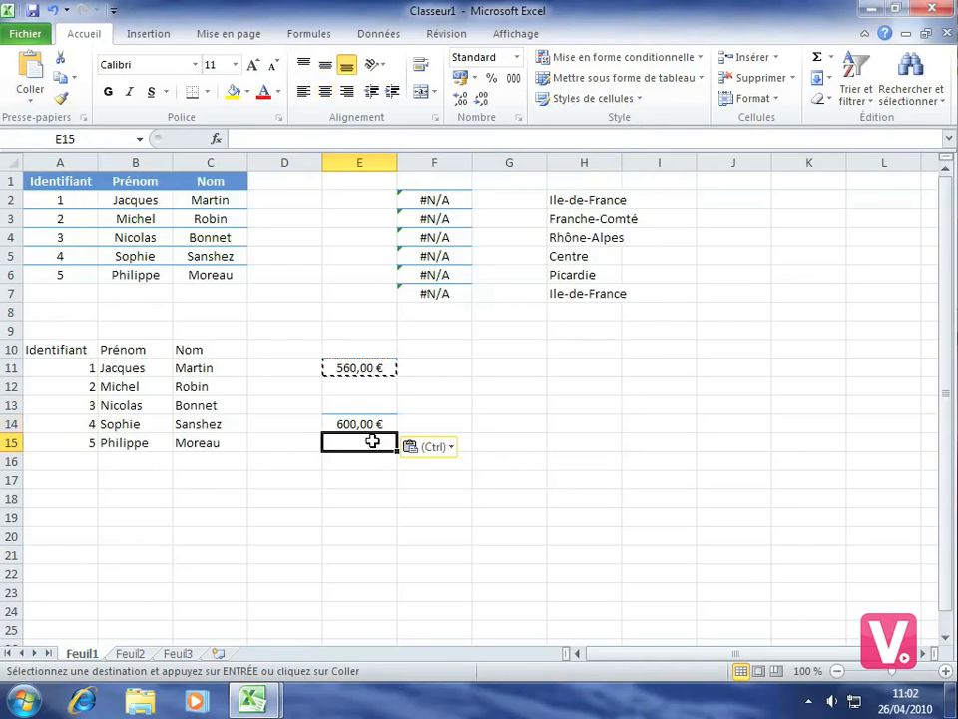